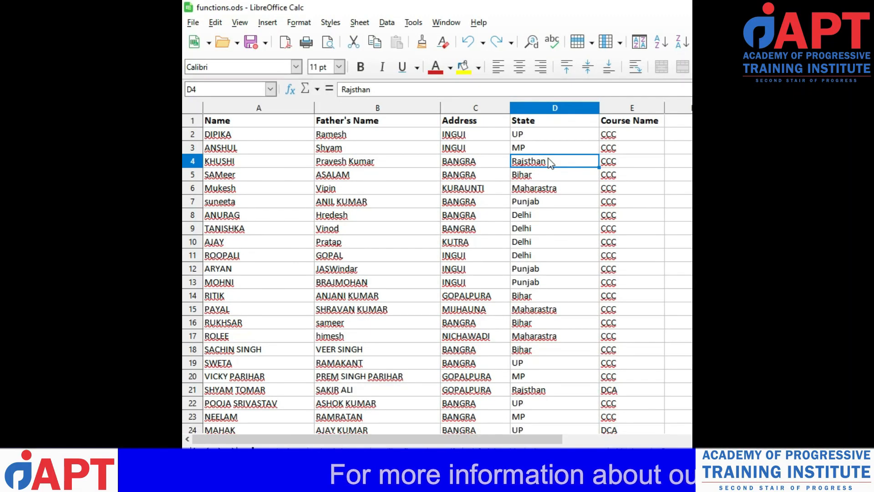
Look through the State column from its header to the last record to see which states are listed
key("ctrl+Down")
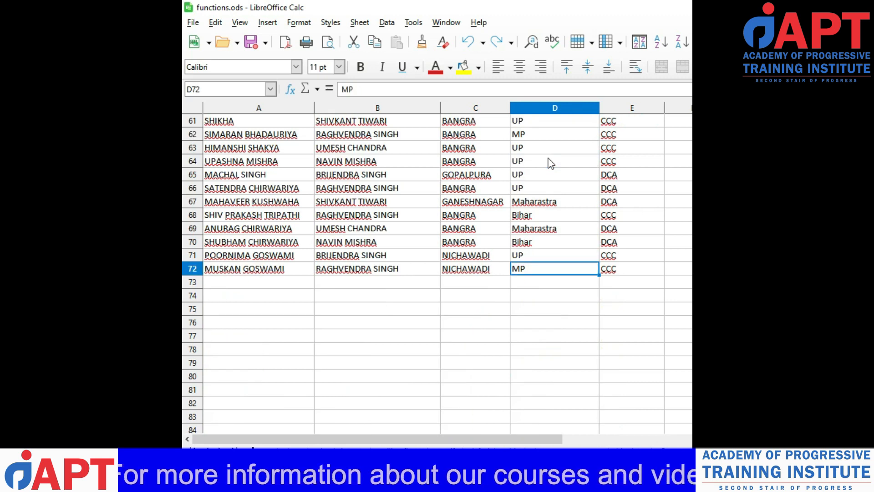
key("ctrl+Up")
key("Left")
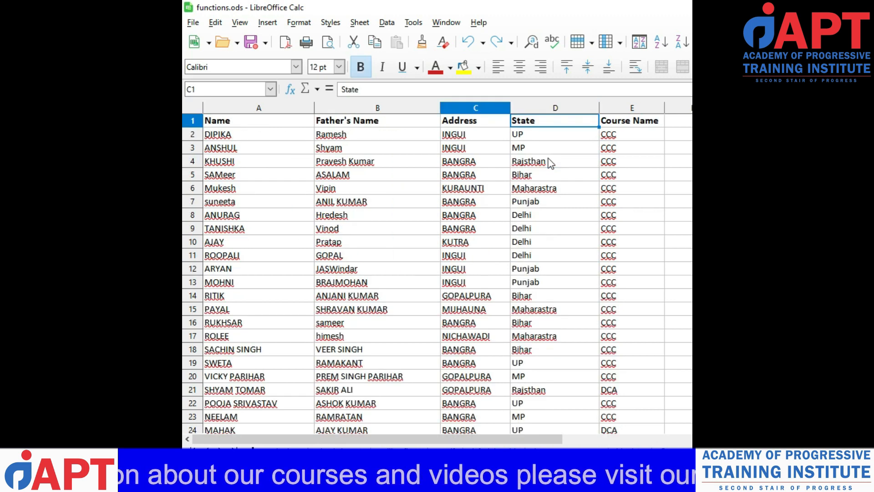
key("Right")
key("Down")
key("Down")
key("Down")
key("Down")
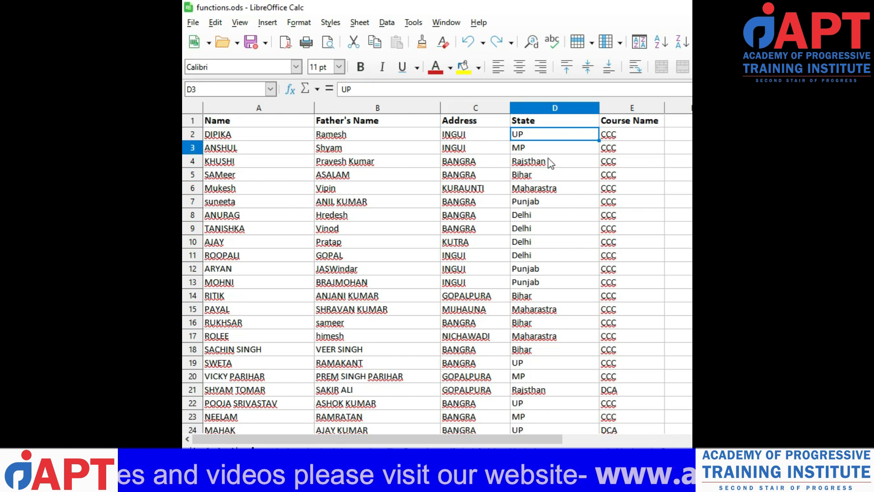
key("Down")
key("Down")
key("Down")
key("Down")
key("Down")
key("Down")
key("Down")
key("Down")
key("Down")
key("Down")
key("Down")
key("Down")
key("Down")
key("Down")
key("Down")
key("Down")
key("Down")
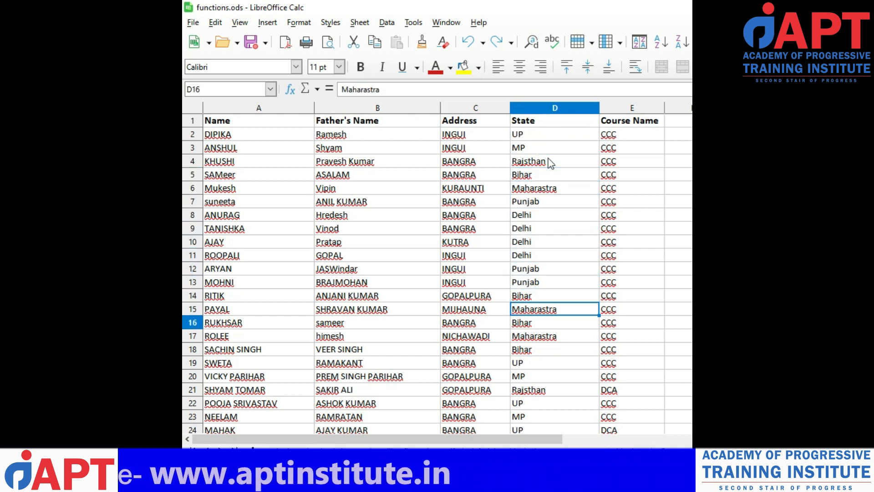
key("Down")
key("Down")
key("Down")
key("Down")
key("Down")
key("Down")
key("Down")
key("Down")
key("ctrl+Up")
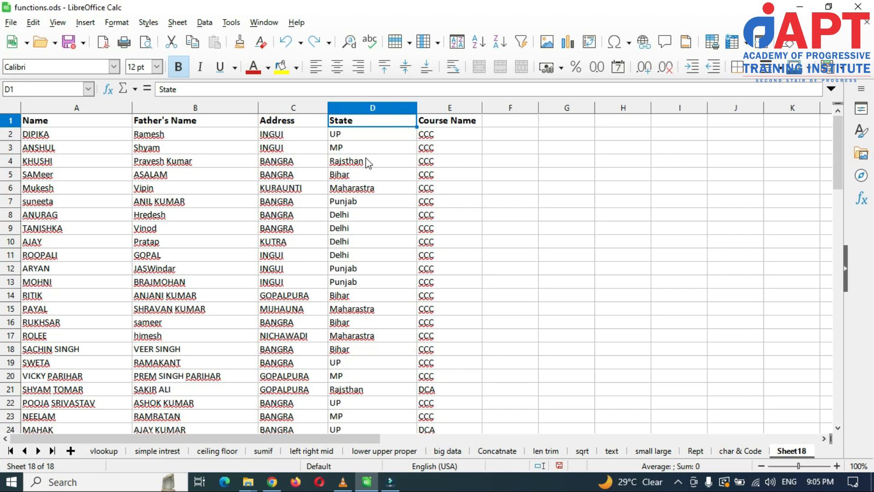
key("Down")
key("Down")
key("Down")
key("Down")
key("Down")
key("Down")
key("Down")
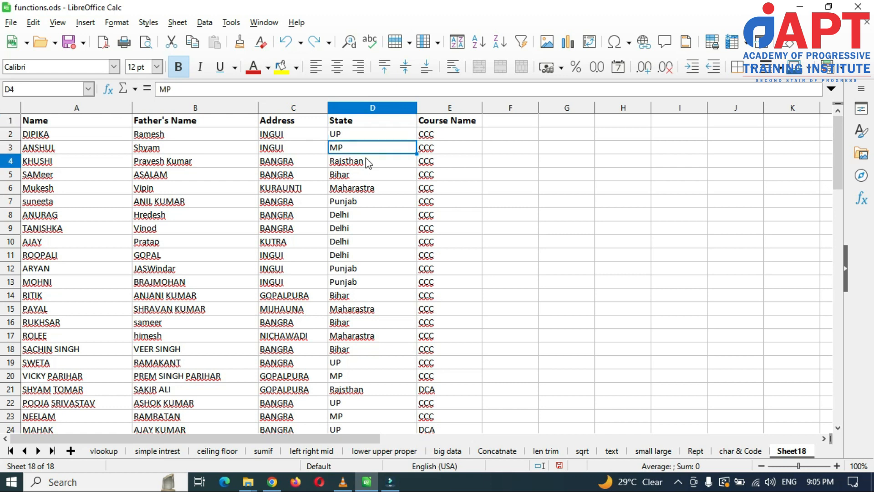
key("Down")
key("Up")
key("Up")
key("Up")
key("Up")
key("Up")
key("Up")
key("Up")
key("Up")
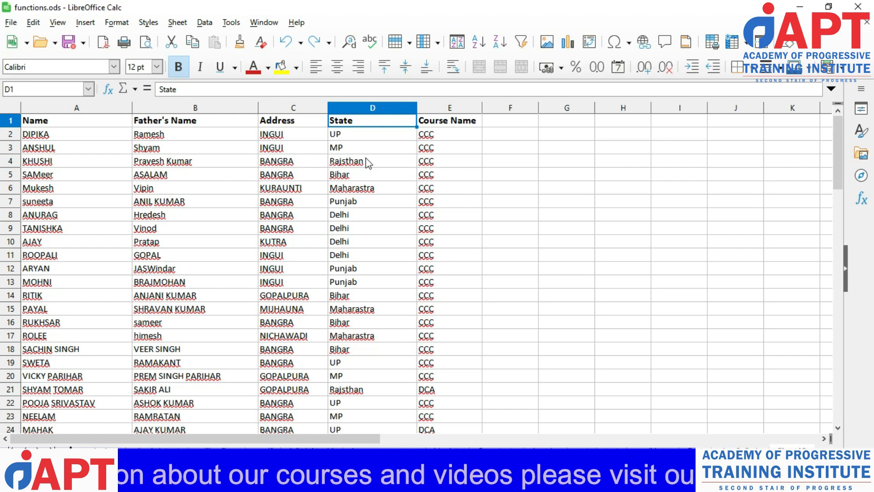
Select the header cells A1:E1, from Course Name back to Name
key("Right")
key("shift+Left")
key("shift+Left")
key("shift+Left")
key("shift+Left")
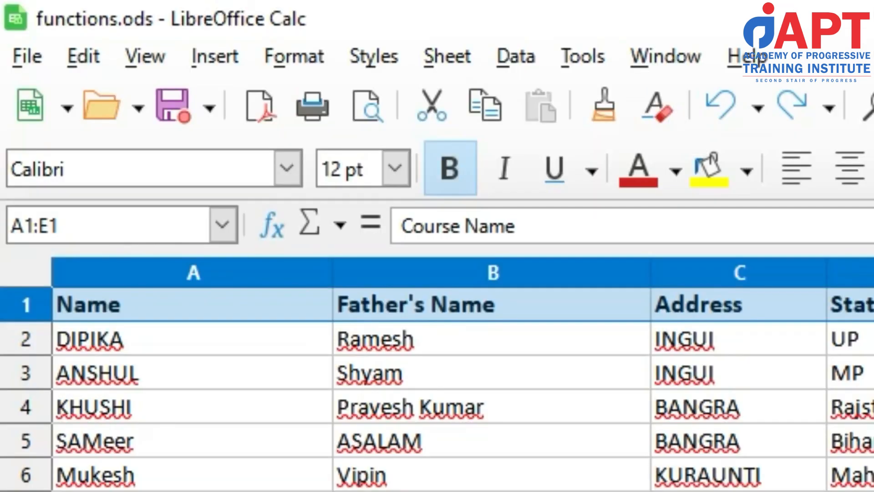
Turn on AutoFilter for the selected headers using the first line as column header, and undo it
left_click(513, 59)
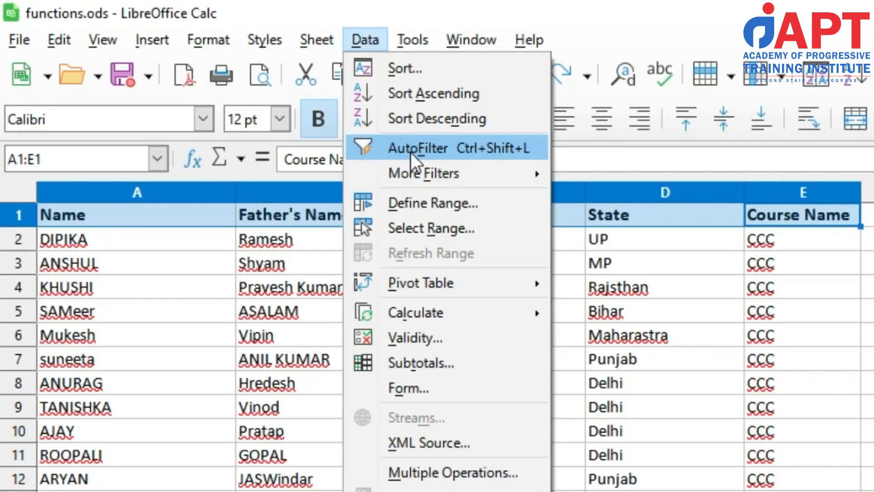
left_click(410, 152)
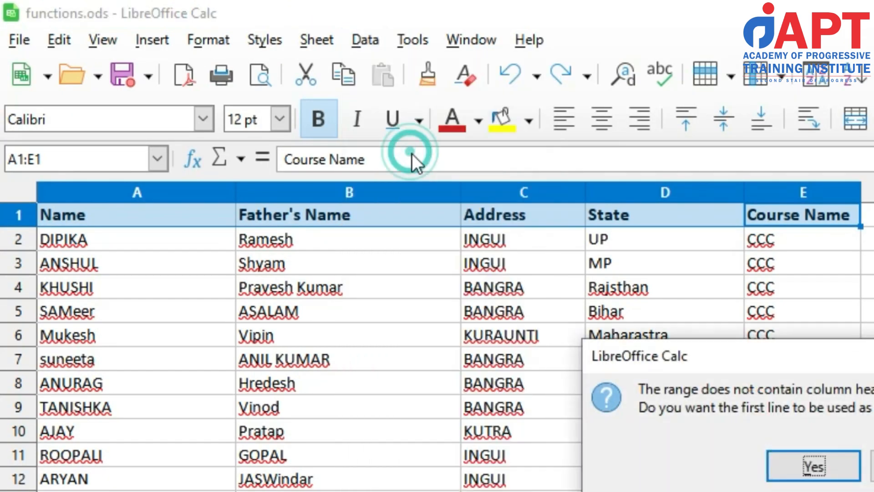
left_click(814, 467)
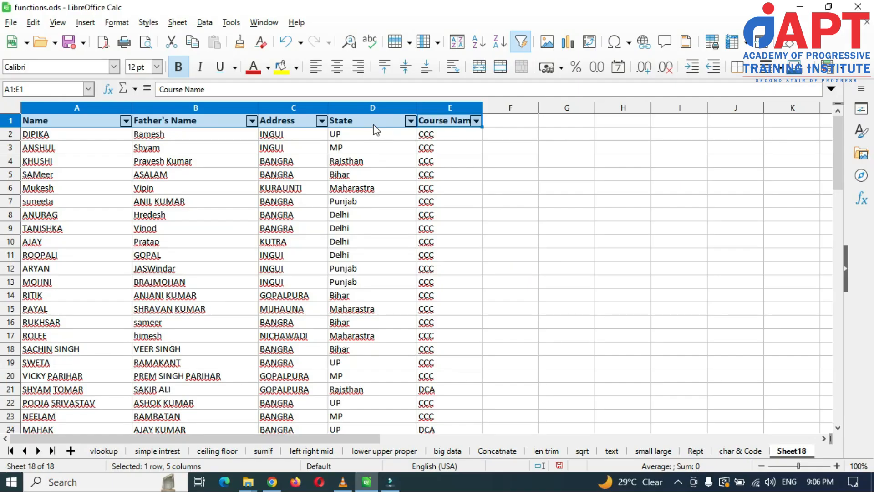
key("ctrl+z")
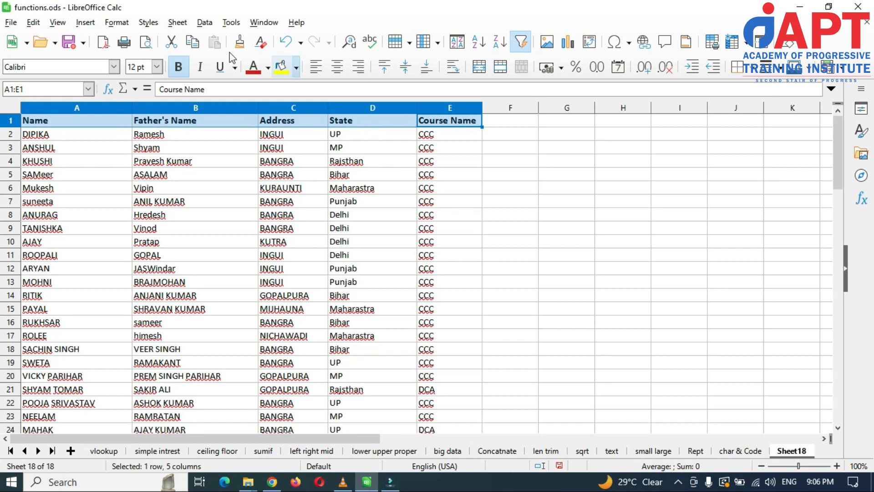
Apply AutoFilter again to the header cells A1:E1 and deselect the header row
left_click(206, 25)
left_click(323, 3)
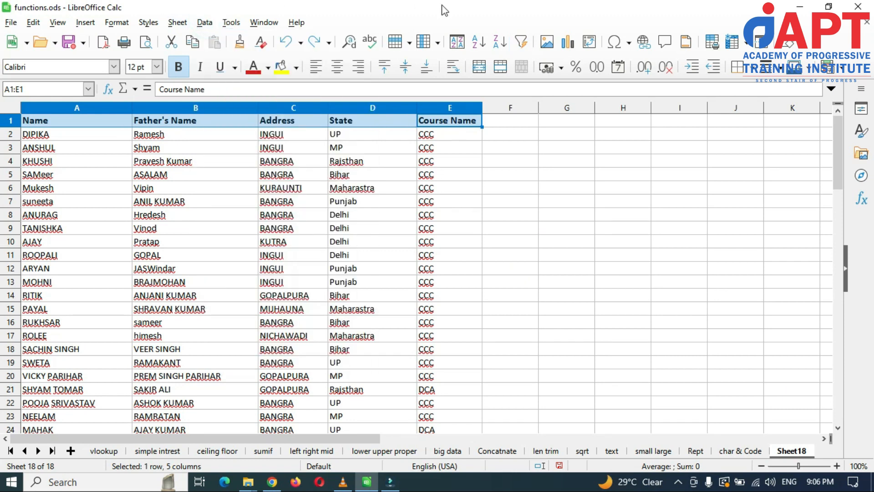
left_click(521, 44)
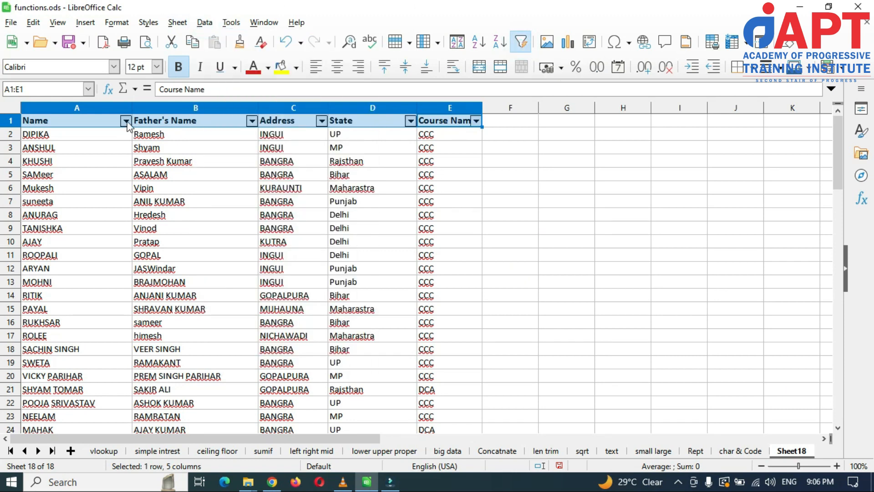
left_click(400, 160)
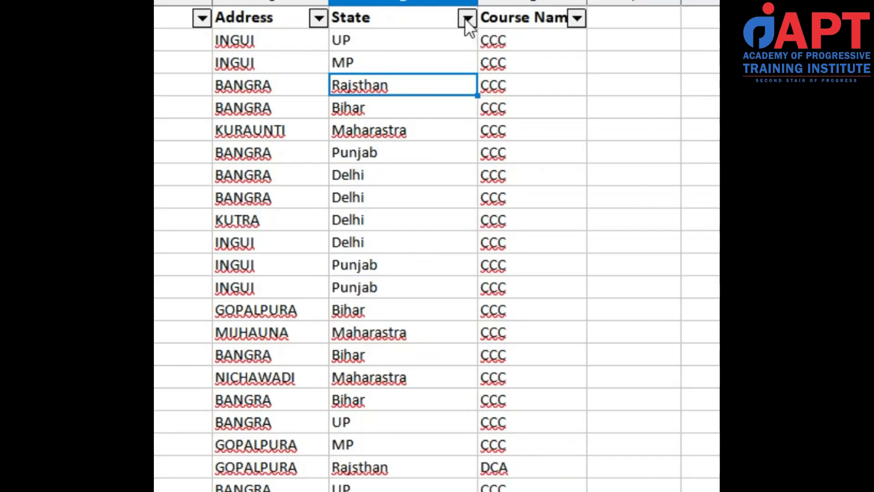
Filter the State column to show only the UP records and highlight the filtered rows
left_click(467, 18)
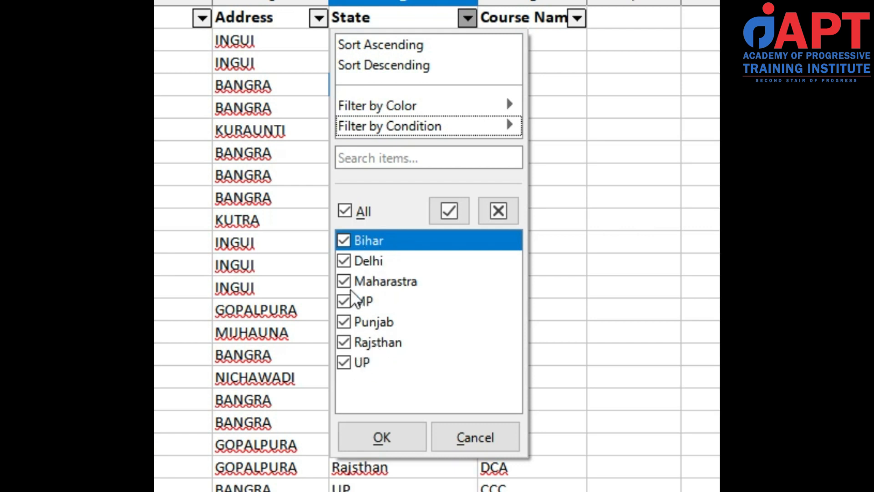
left_click(345, 212)
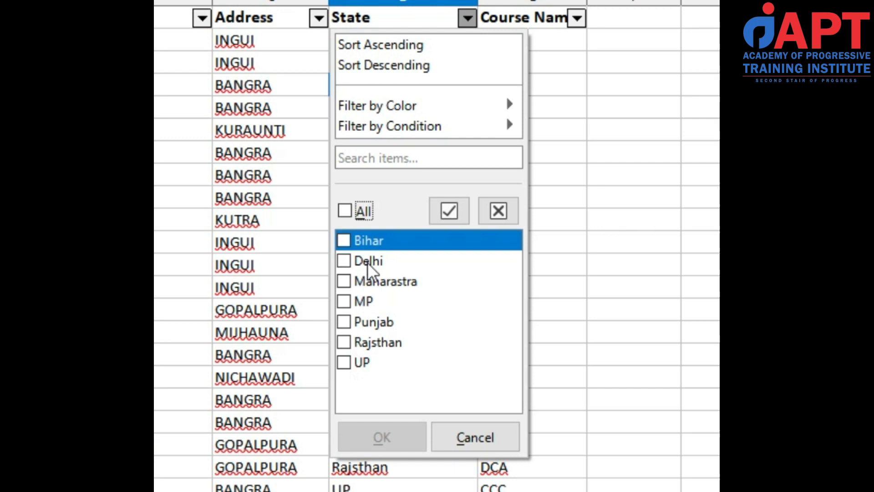
left_click(345, 363)
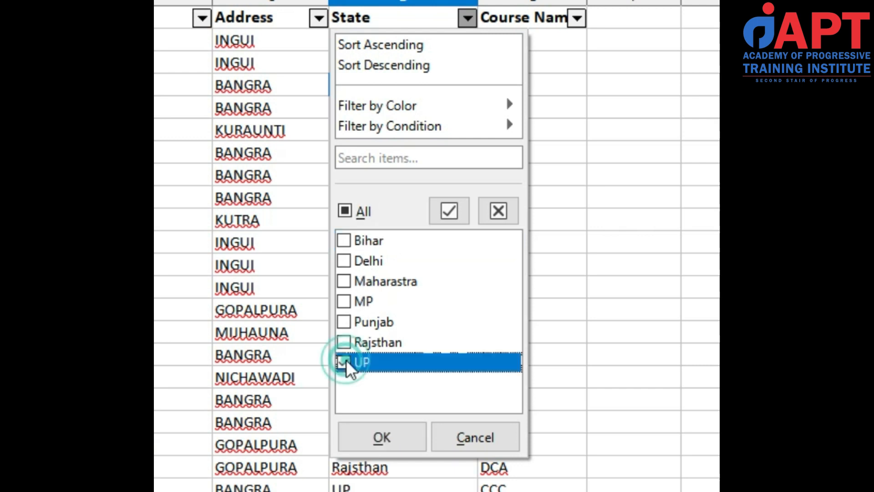
left_click(380, 436)
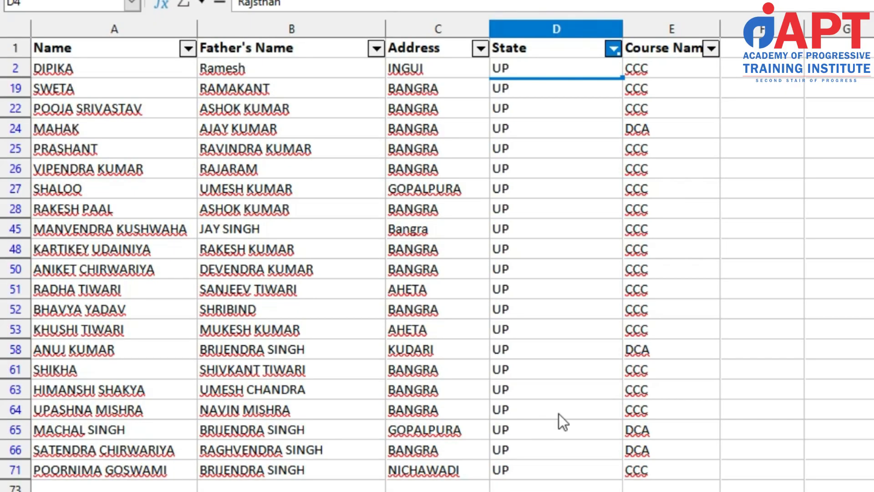
left_click_drag(531, 75, 119, 478)
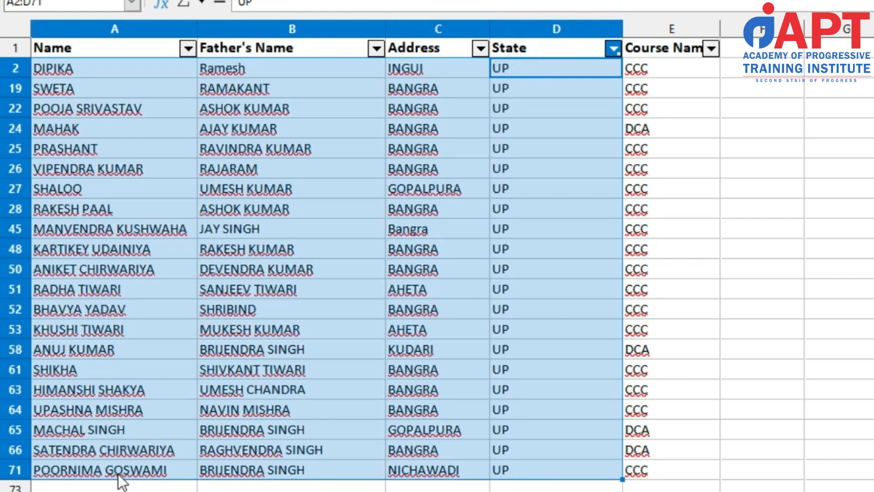
left_click(559, 188)
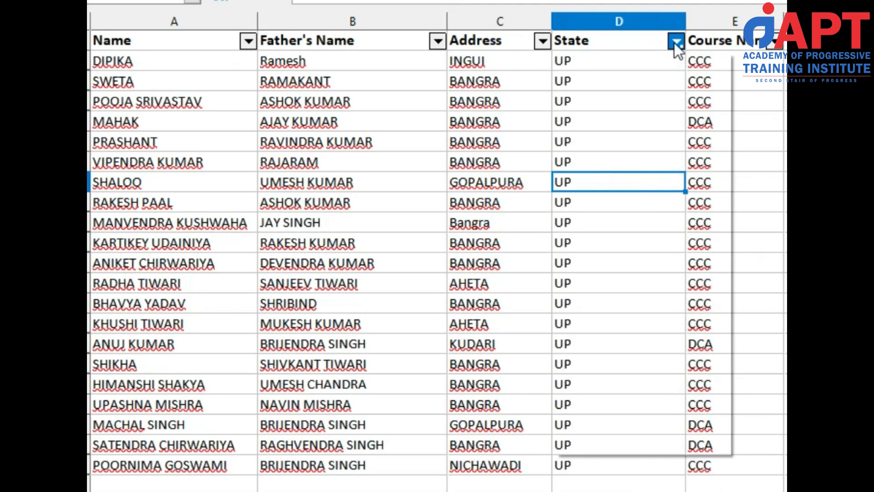
Change the State filter from UP to Delhi only and highlight the filtered state cells
left_click(613, 48)
left_click(564, 369)
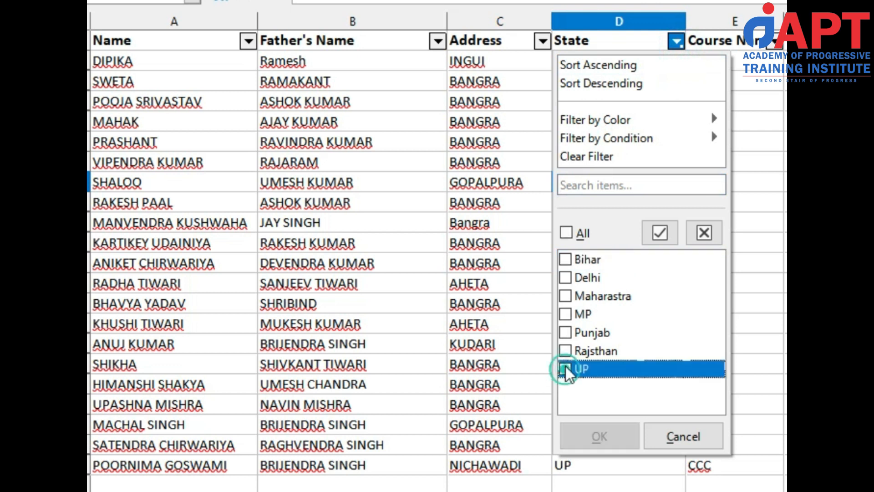
left_click(564, 278)
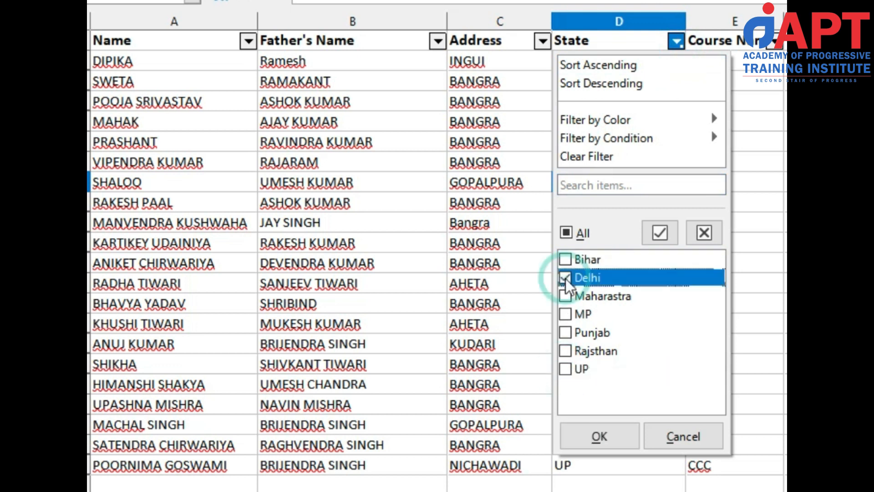
left_click(600, 438)
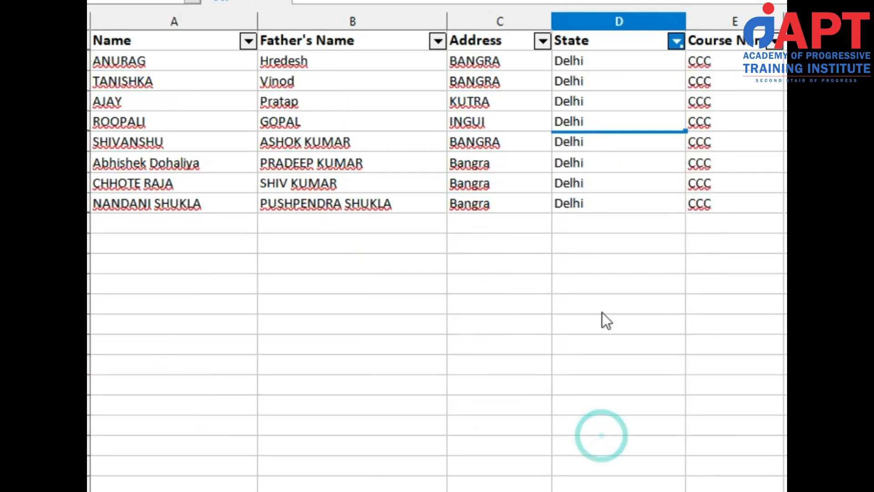
left_click_drag(602, 64, 605, 205)
Switch the State filter to Bihar only and highlight the filtered state cells
left_click(677, 42)
left_click(565, 277)
left_click(565, 259)
left_click(599, 437)
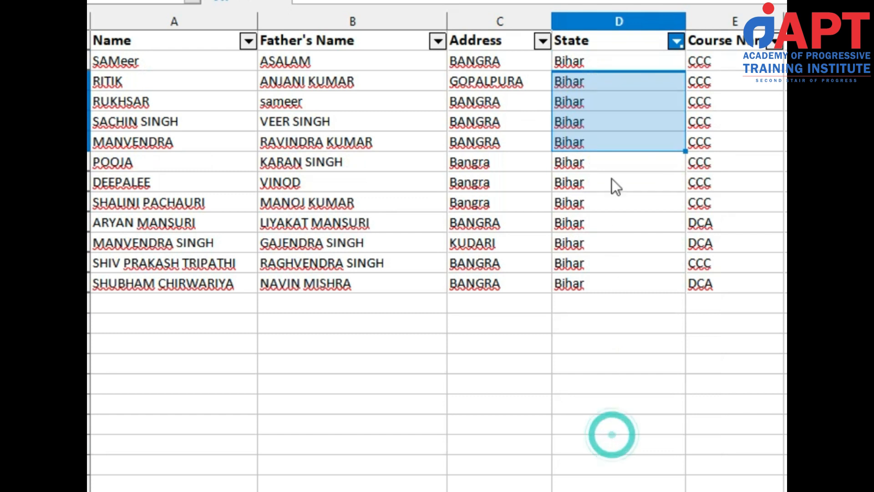
left_click_drag(594, 68, 600, 281)
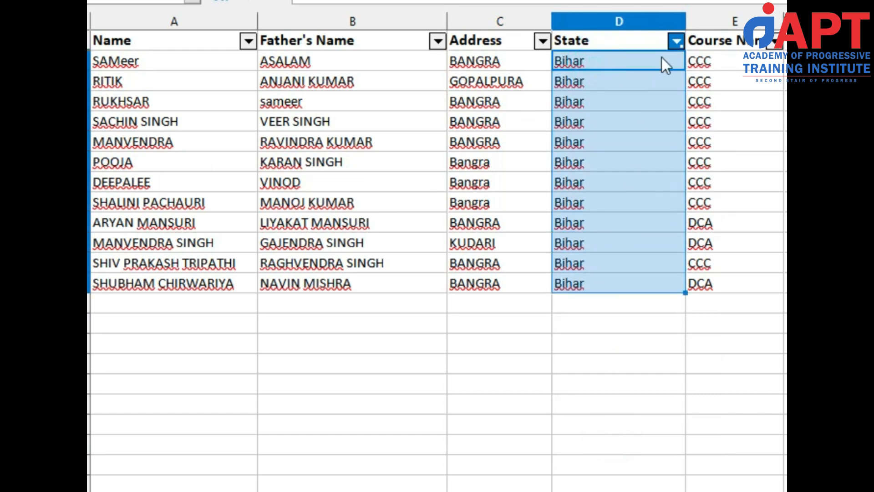
Filter the State column to show both UP and MP instead of Bihar, and look over the filtered records
left_click(677, 42)
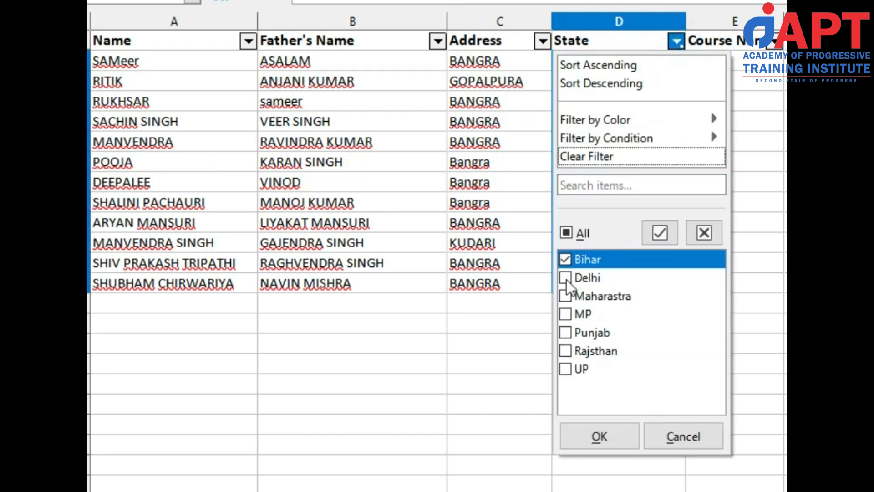
left_click(564, 259)
left_click(565, 369)
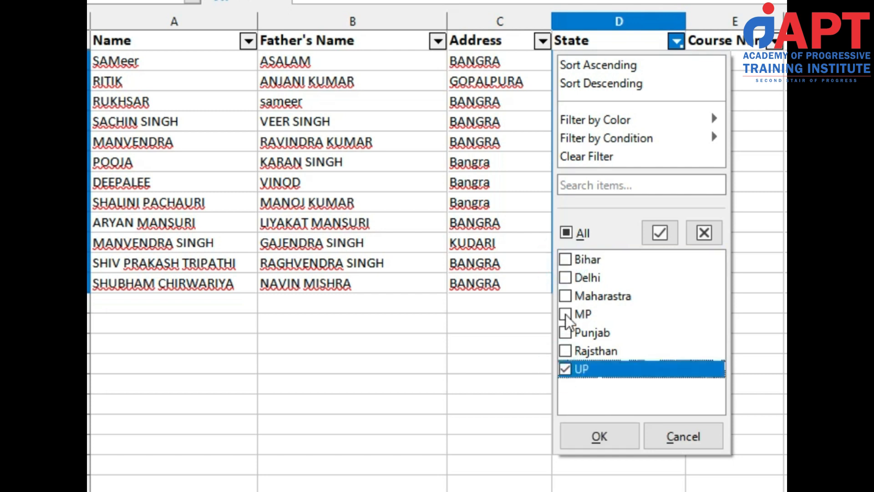
left_click(565, 314)
left_click(622, 438)
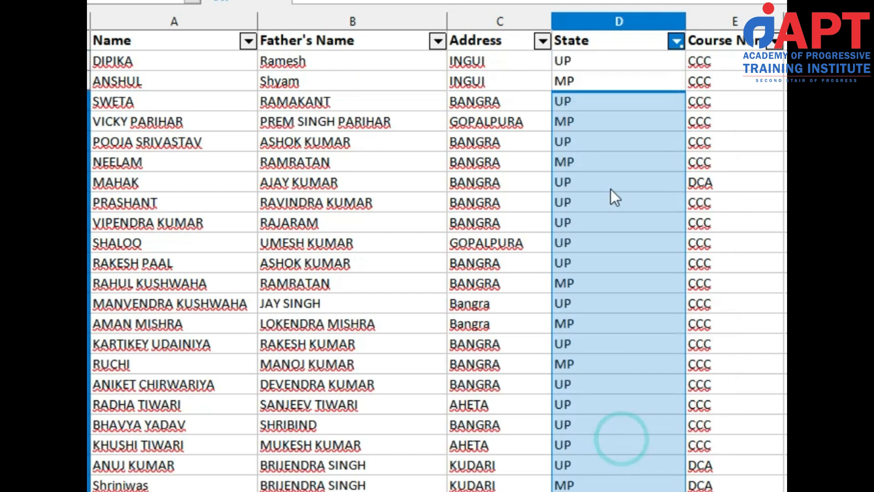
scroll(611, 190, "down", 4)
scroll(610, 190, "up", 4)
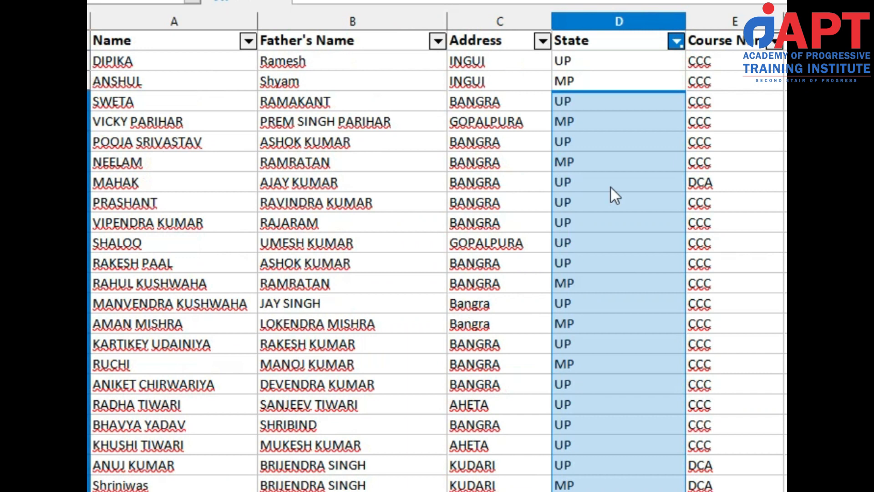
left_click(598, 81)
left_click(612, 61)
Reset the State filter to include all states and check the full list of records
left_click(676, 41)
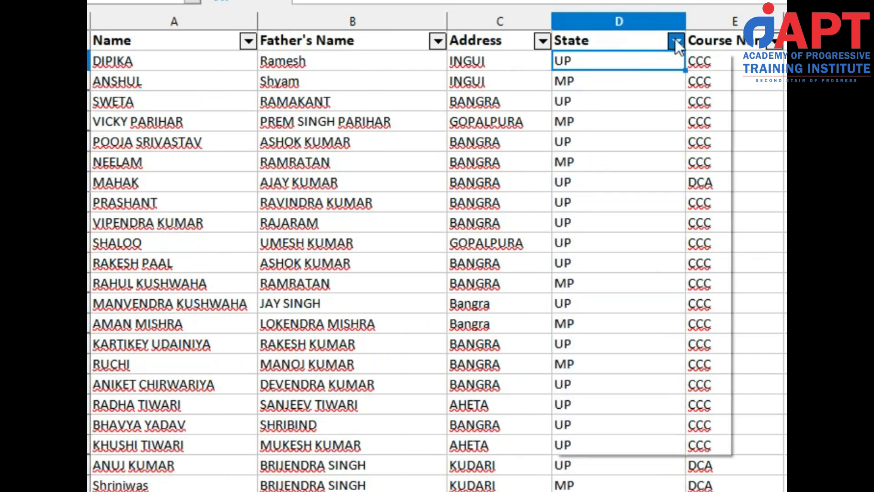
left_click(551, 225)
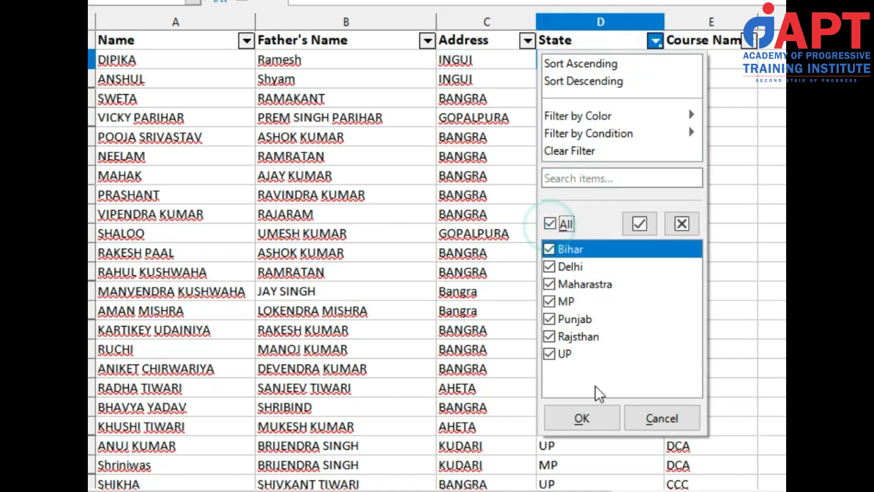
left_click(603, 415)
scroll(599, 296, "down", 10)
scroll(599, 293, "up", 1)
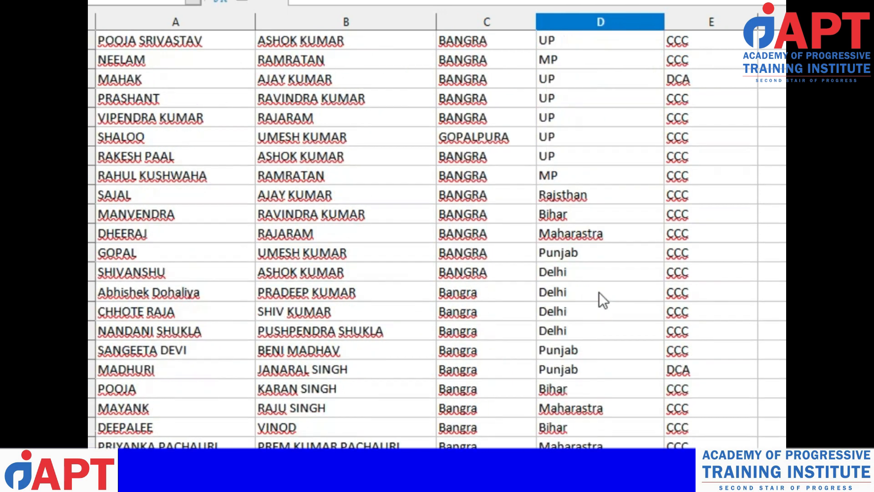
scroll(598, 293, "up", 7)
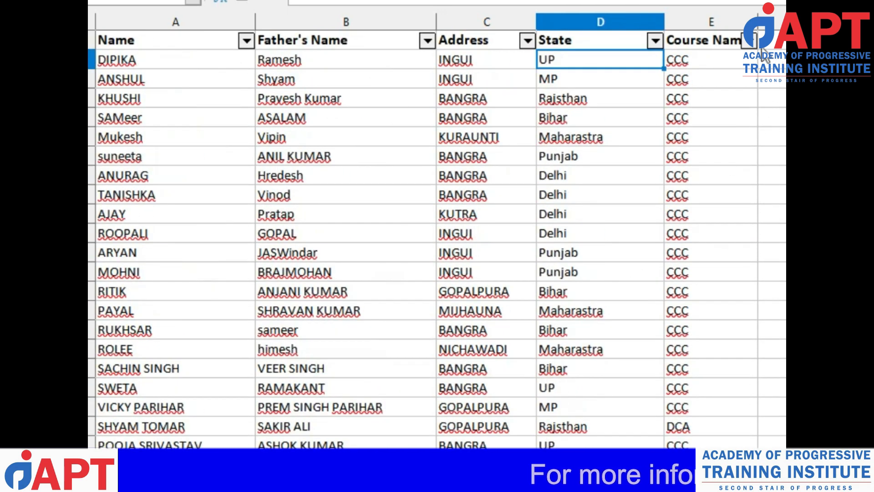
Filter the Course Name column to show only DCA and highlight the filtered course cells
left_click(749, 41)
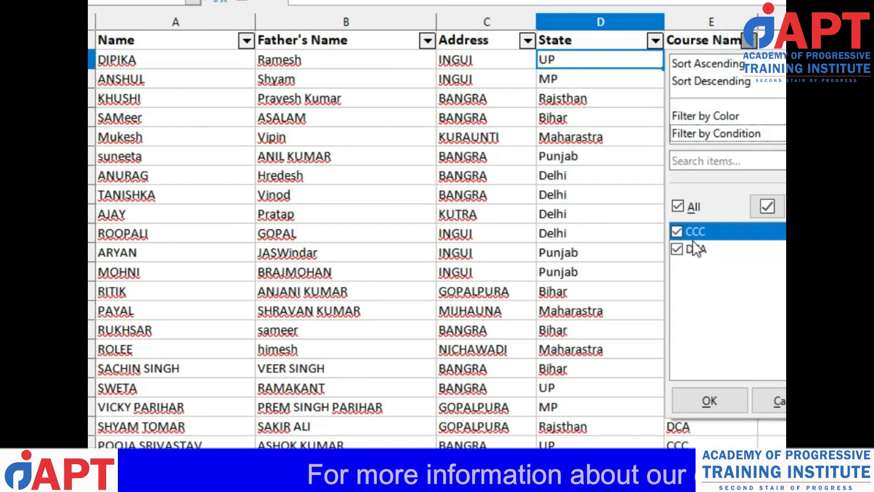
left_click(677, 206)
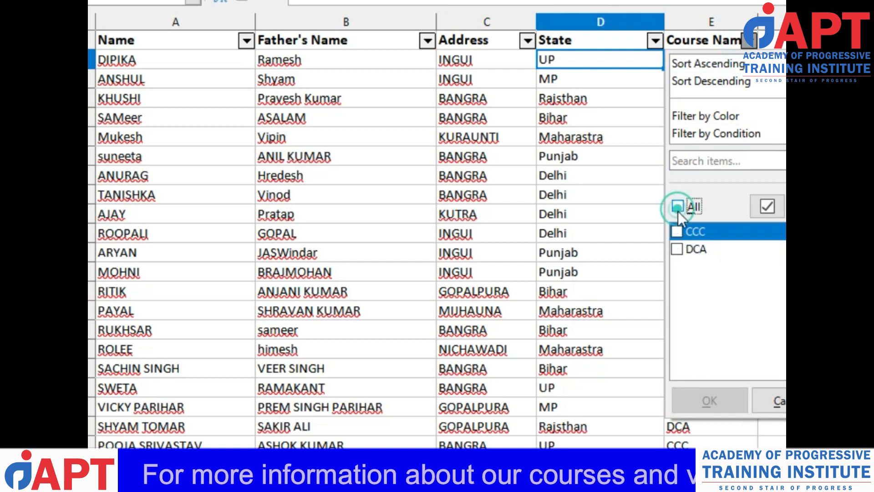
left_click(677, 249)
left_click(710, 400)
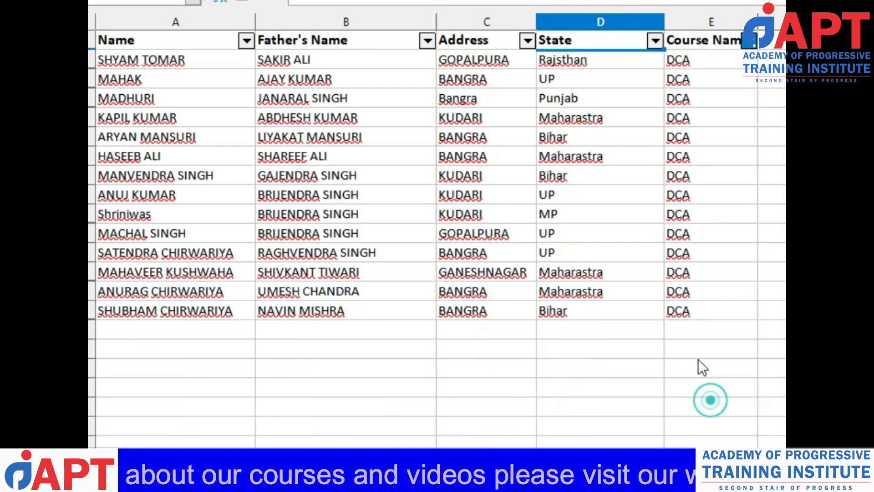
left_click(700, 61)
left_click_drag(704, 313, 705, 313)
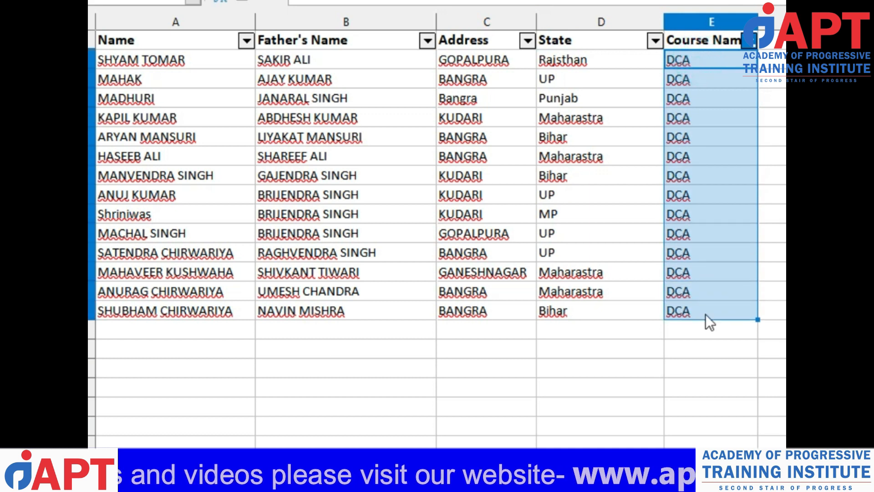
left_click(700, 233)
left_click_drag(700, 59, 703, 309)
left_click(737, 78)
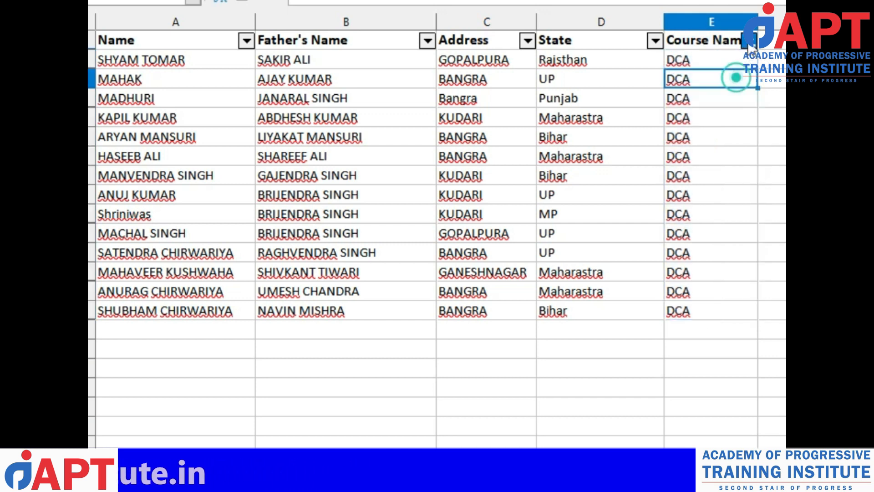
Switch the Course Name filter to CCC only and look through the filtered records
left_click(748, 40)
left_click(675, 249)
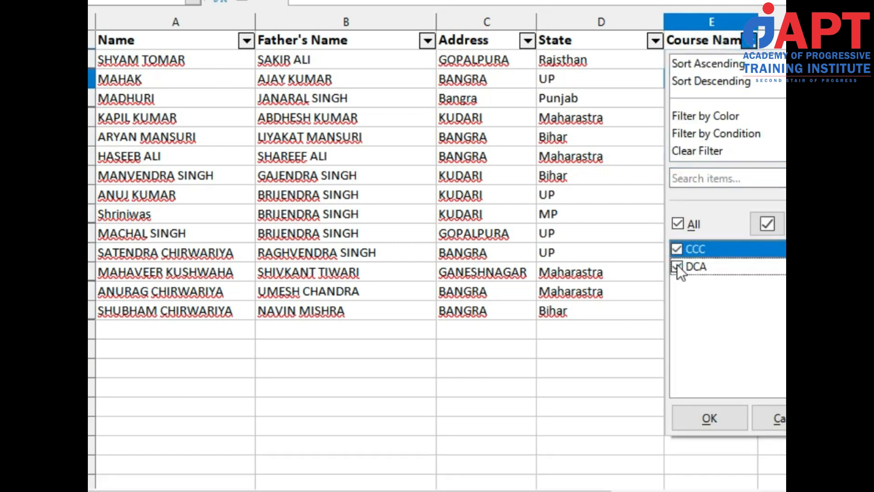
left_click(677, 266)
left_click(709, 417)
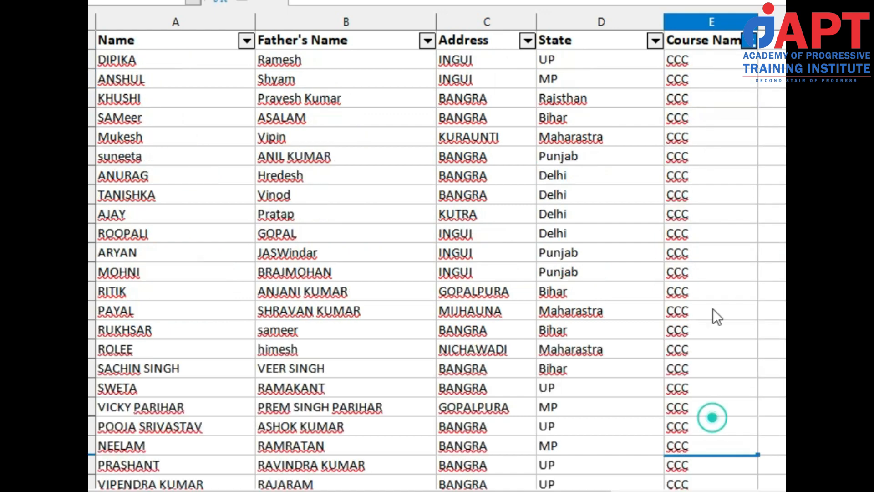
scroll(700, 91, "down", 6)
scroll(700, 263, "down", 10)
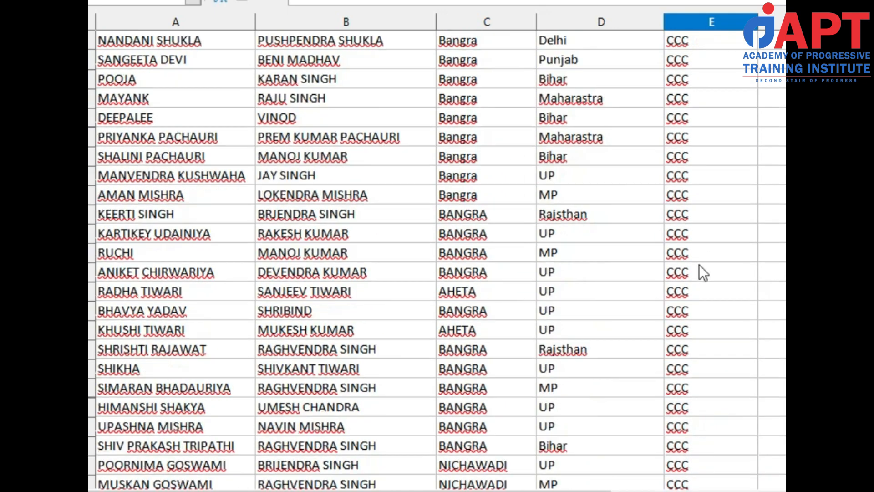
scroll(699, 263, "up", 15)
scroll(698, 262, "up", 2)
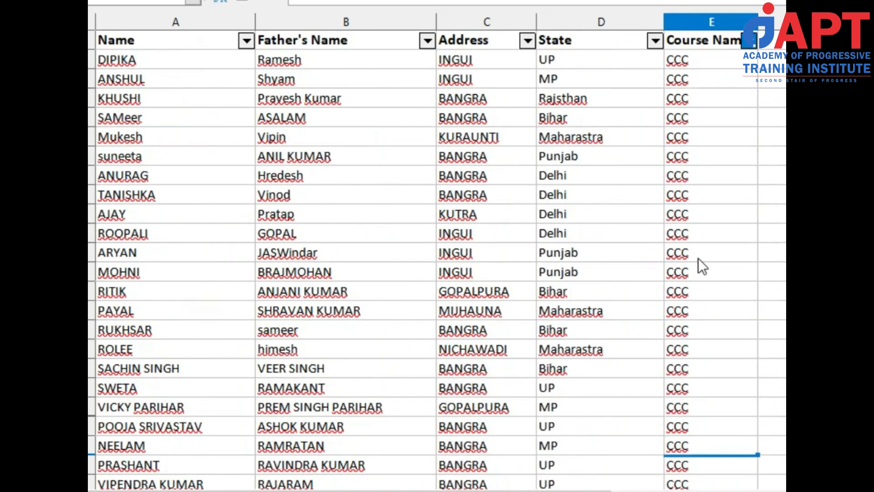
Reset the Course Name filter to include all courses
left_click(750, 45)
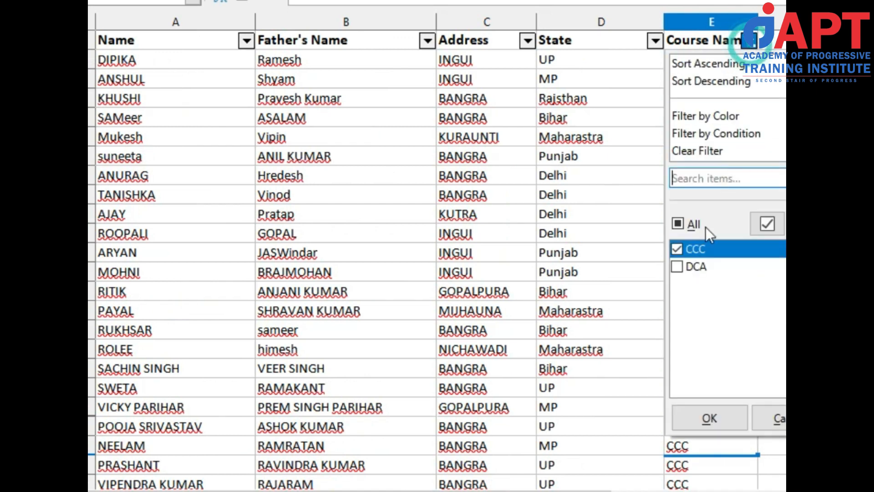
left_click(677, 225)
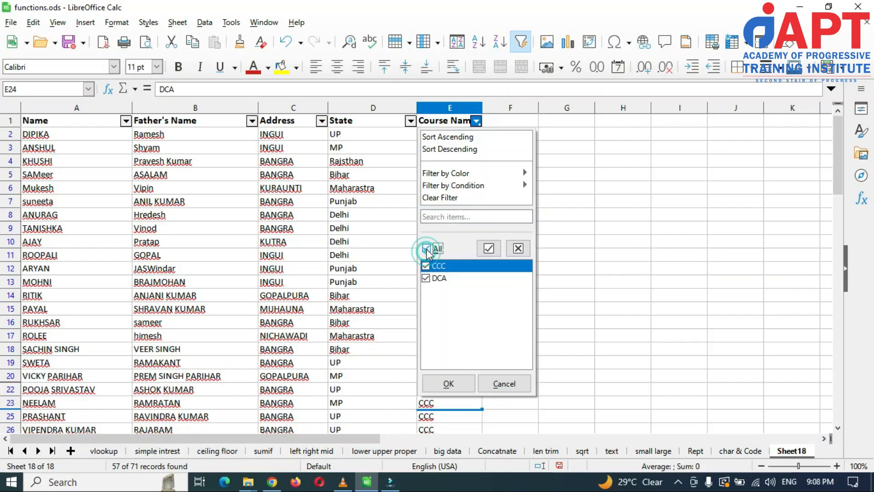
left_click(460, 380)
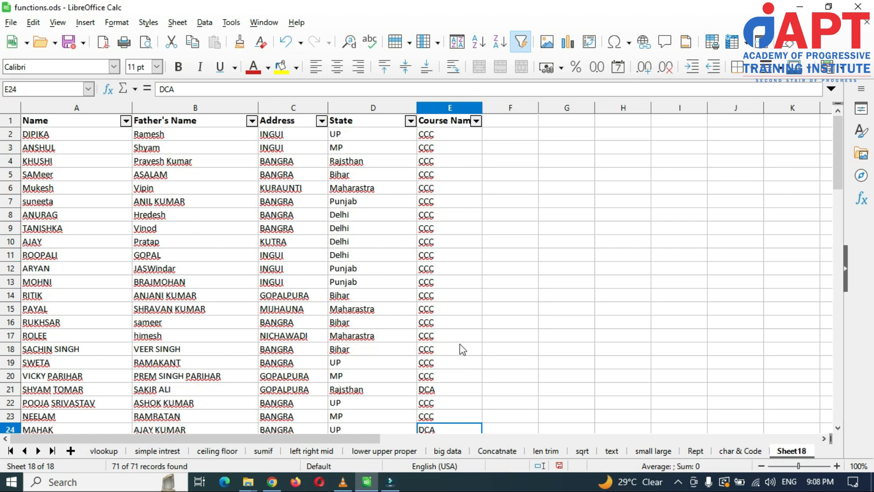
Filter the State column to show only UP records
left_click(353, 136)
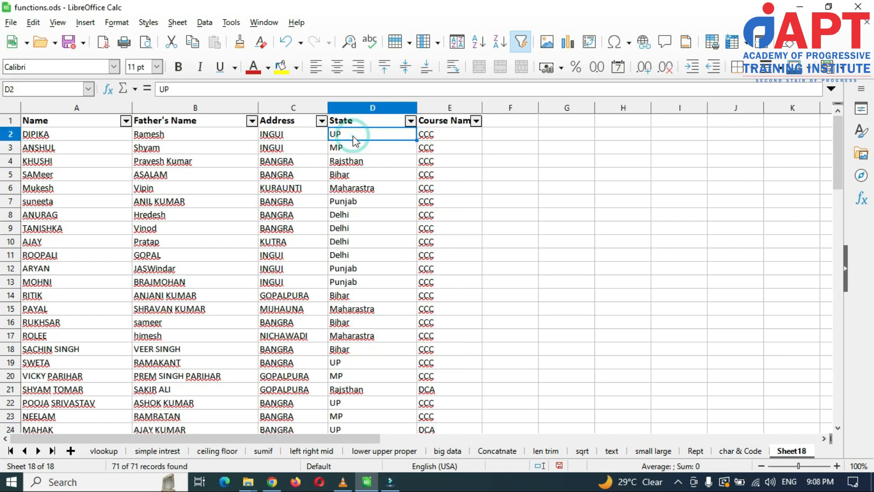
left_click(438, 138)
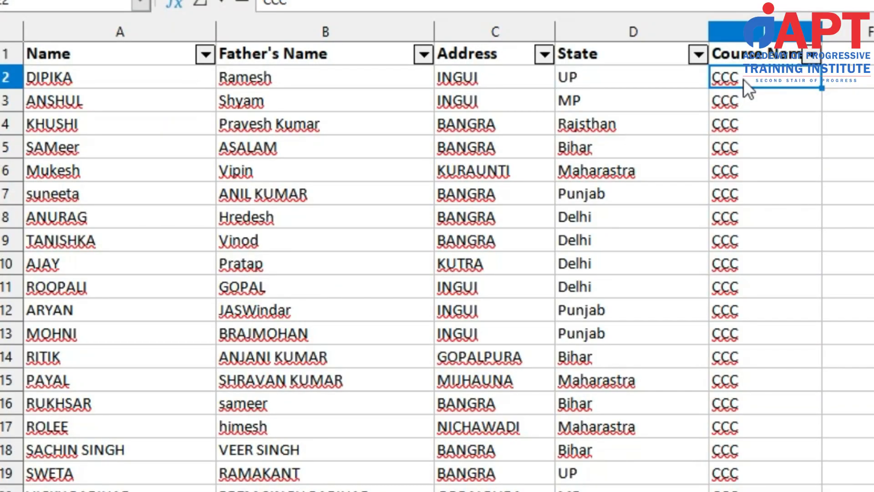
left_click(698, 54)
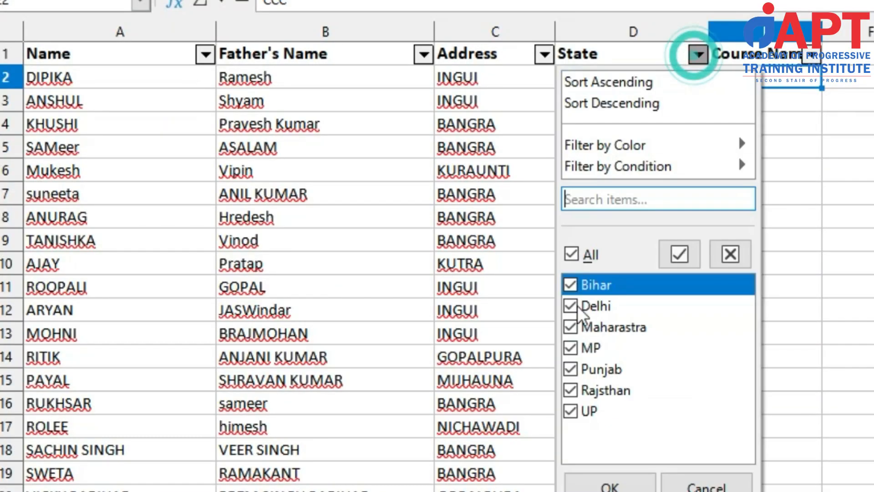
left_click(574, 257)
left_click(570, 411)
left_click(609, 486)
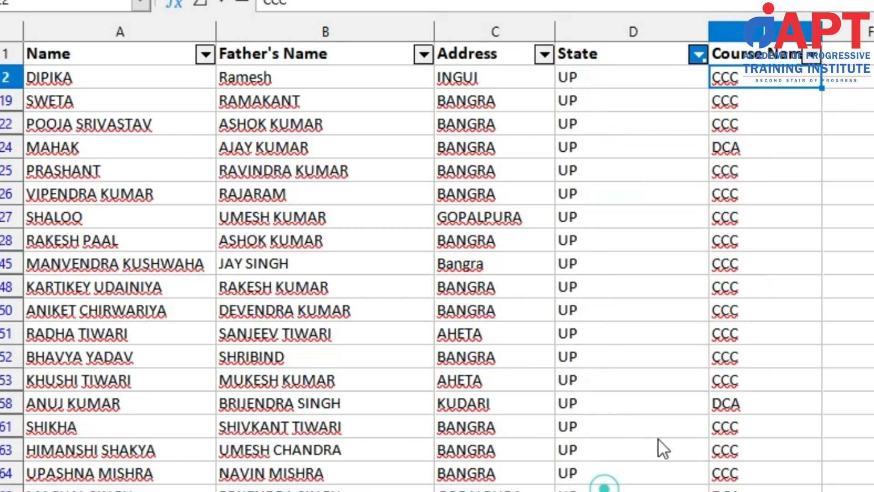
Compare the CCC and DCA entries among the UP records and filter the Course Name column to CCC only
left_click(726, 152)
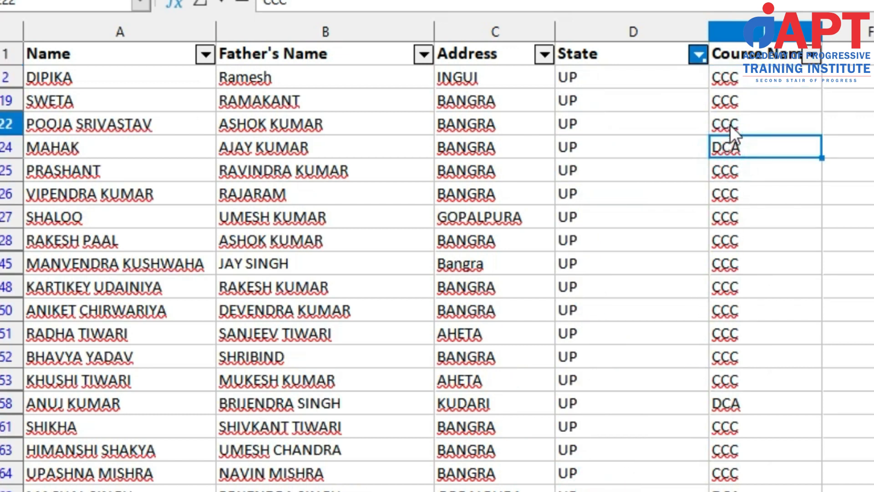
left_click(730, 124)
left_click(731, 405)
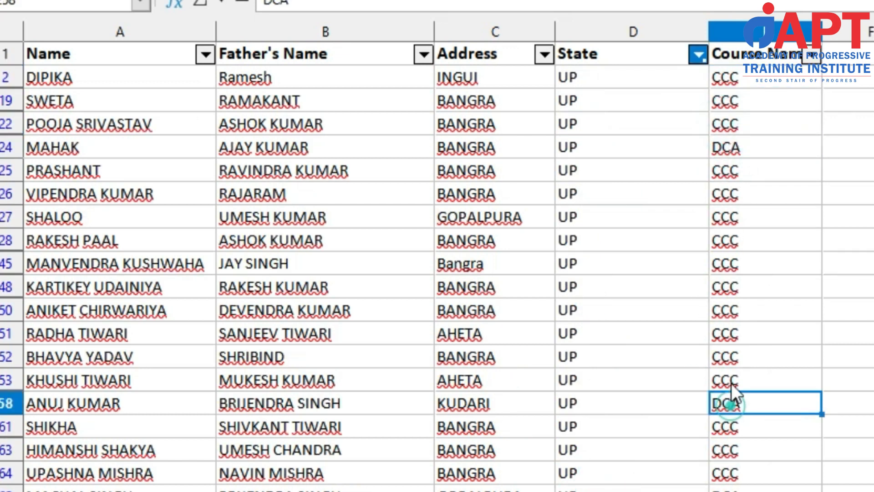
left_click(731, 380)
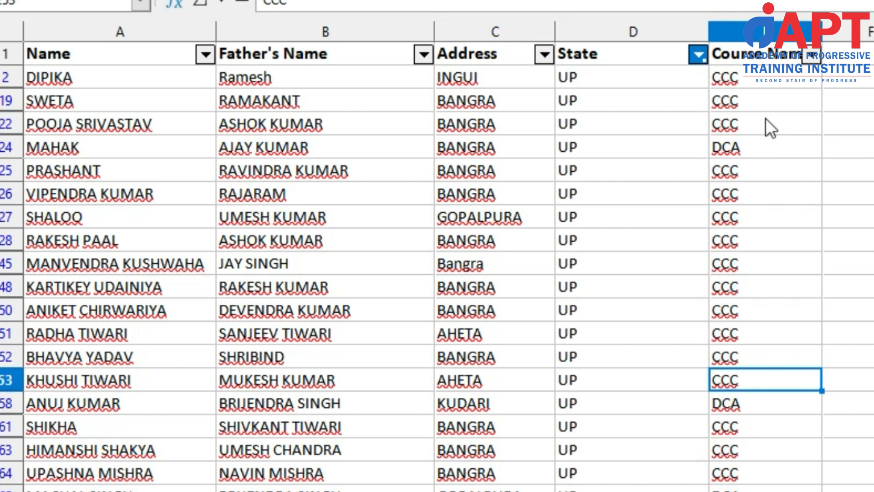
left_click(813, 55)
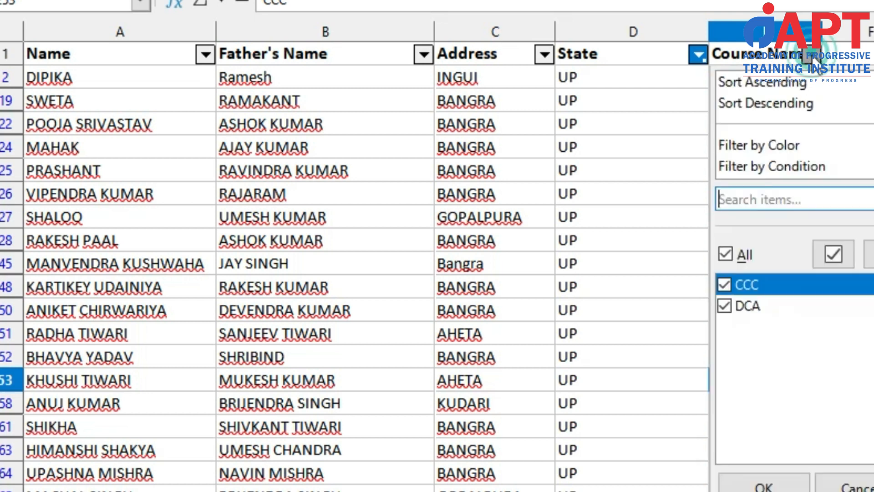
left_click(725, 305)
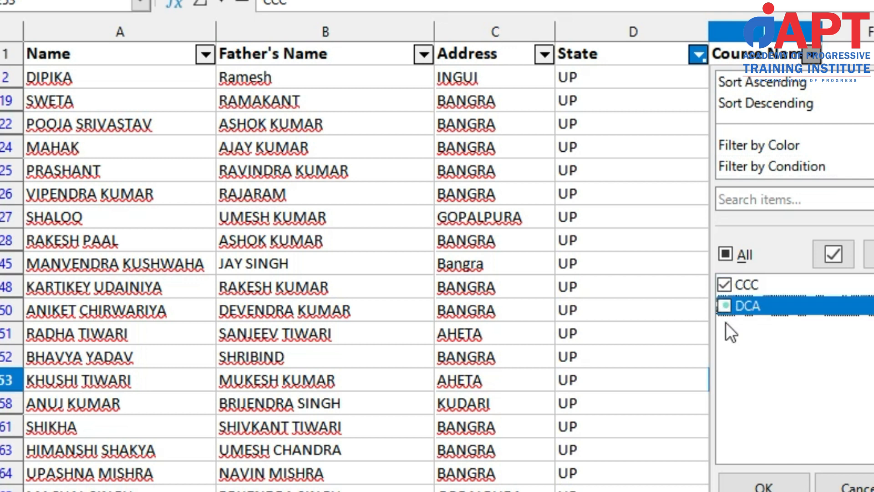
left_click(773, 486)
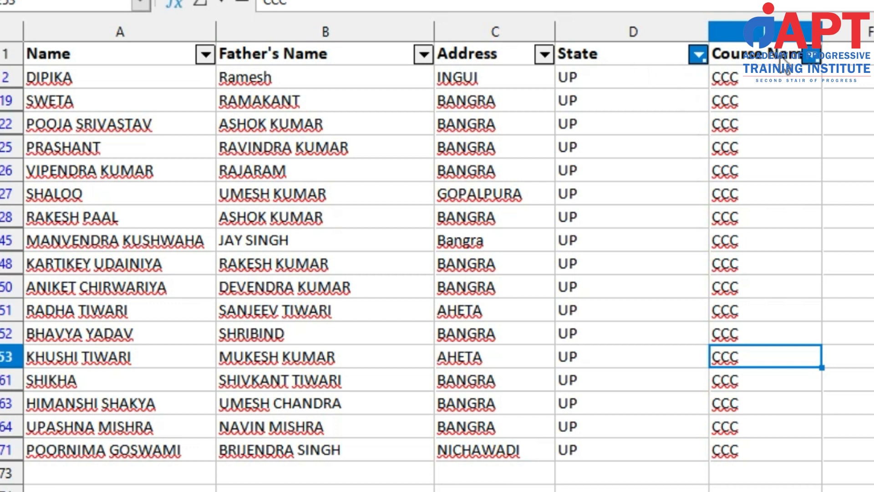
Highlight the filtered state cells and the whole block of UP records with the CCC course
left_click_drag(635, 72, 633, 452)
left_click_drag(749, 83, 129, 454)
left_click(489, 333)
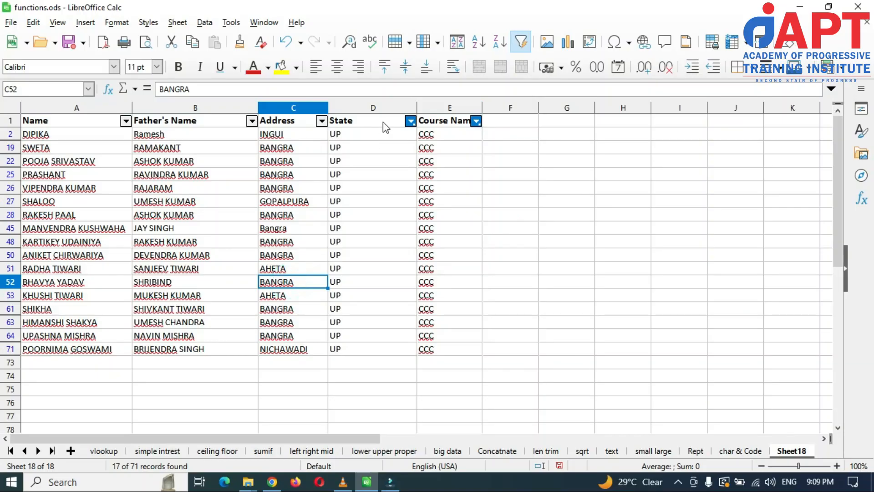
Turn off AutoFilter with the State and Course Name columns selected, and look over the full student list
left_click(651, 54)
left_click_drag(384, 121, 451, 354)
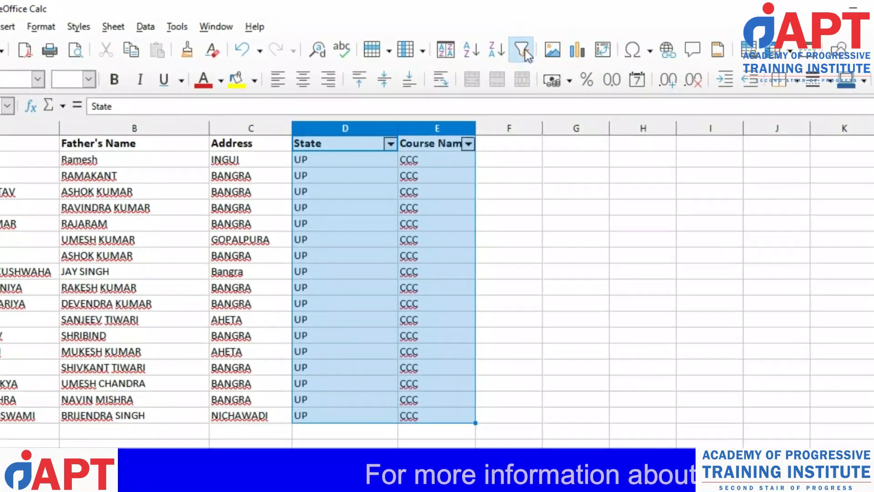
left_click(523, 46)
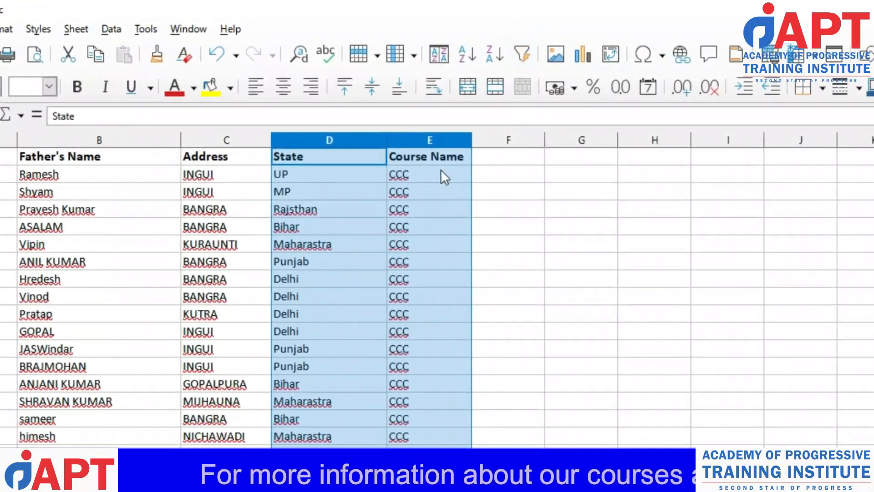
left_click(439, 171)
scroll(359, 247, "down", 20)
scroll(350, 276, "up", 20)
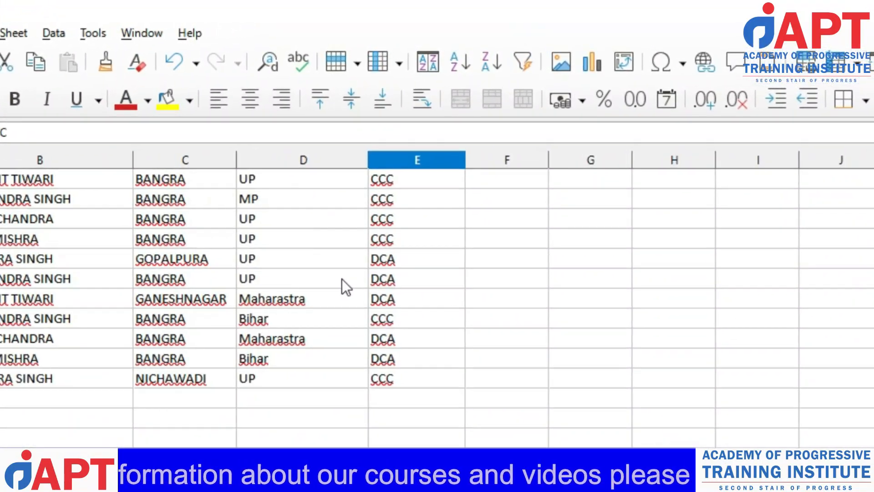